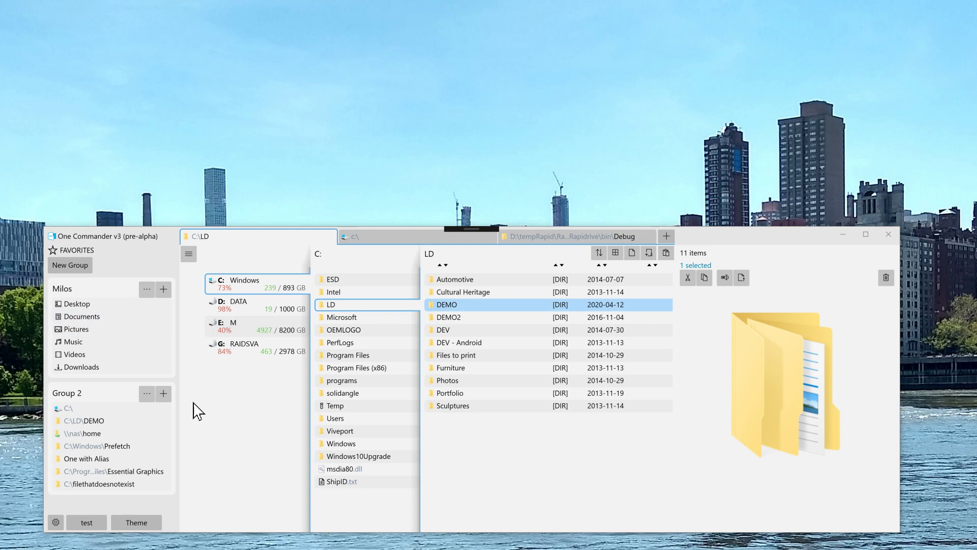
Drag the One Commander window showing C:\LD upward, nearer the top of the desktop
left_click_drag(156, 236, 153, 150)
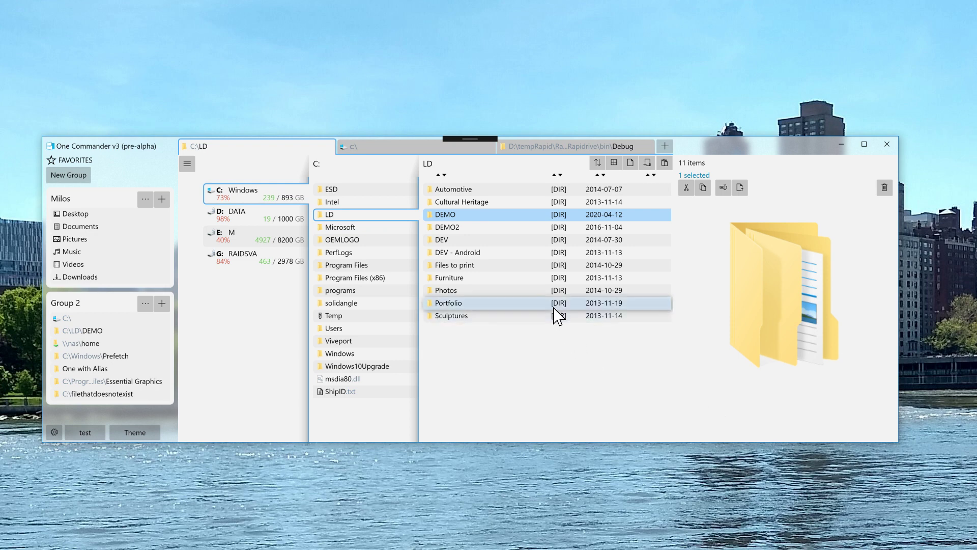
Open the DEMO folder in LD and preview the airplane-wing photo folder.jpg
left_click(461, 217)
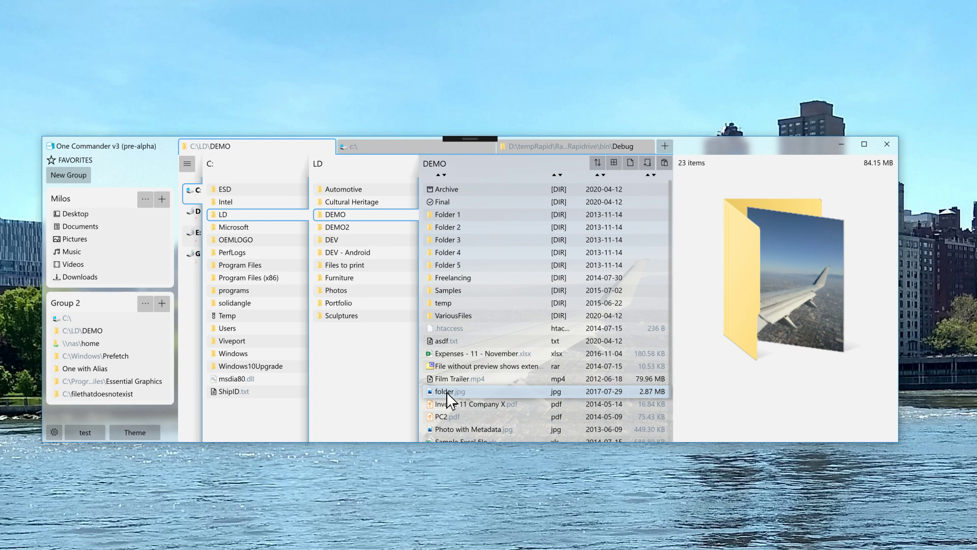
left_click(447, 392)
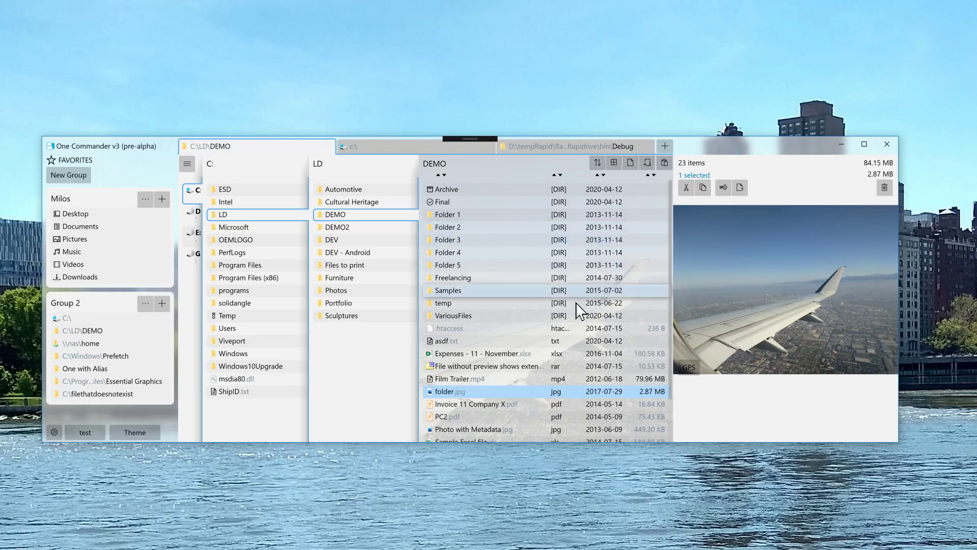
Scroll the DEMO list and preview the 72 B yellow Sample To Do note's text
scroll(568, 310, "down", 2)
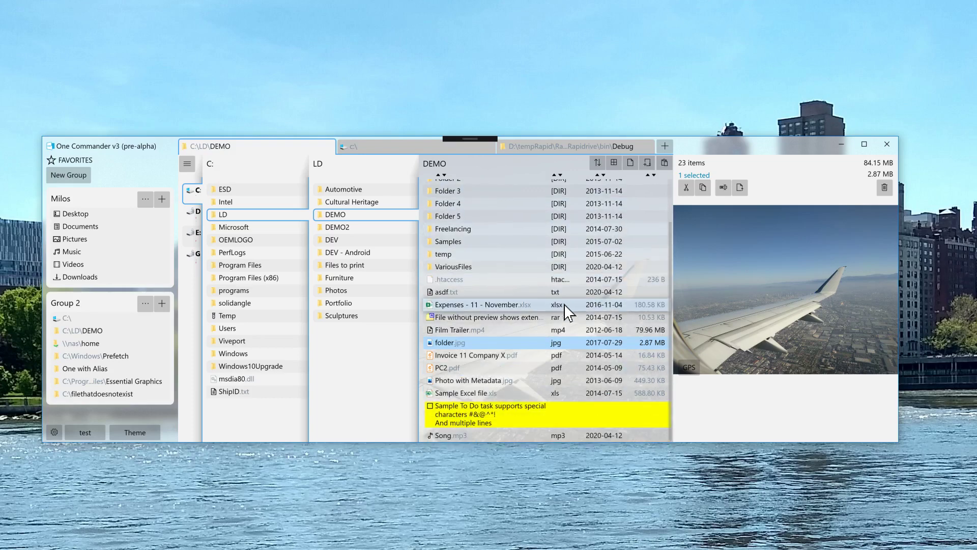
left_click(567, 415)
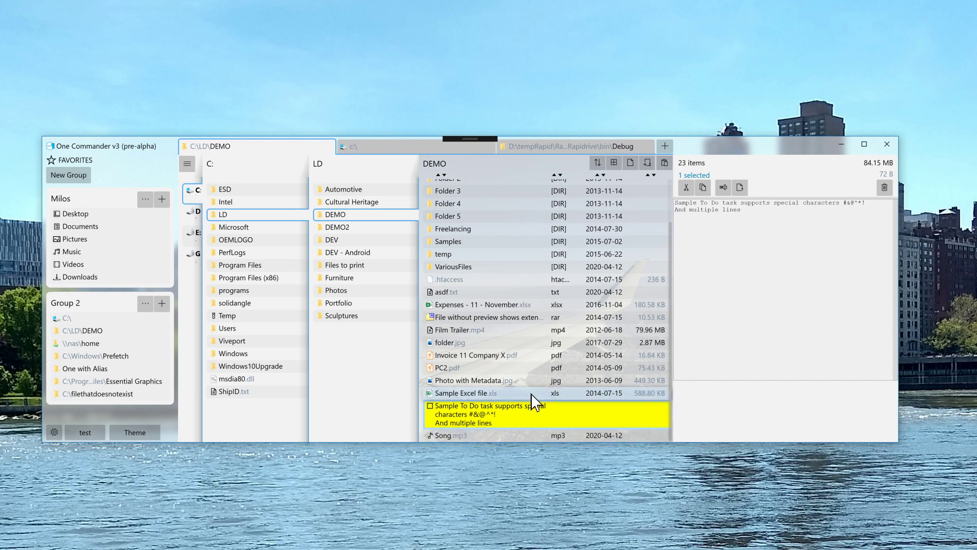
left_click(532, 421)
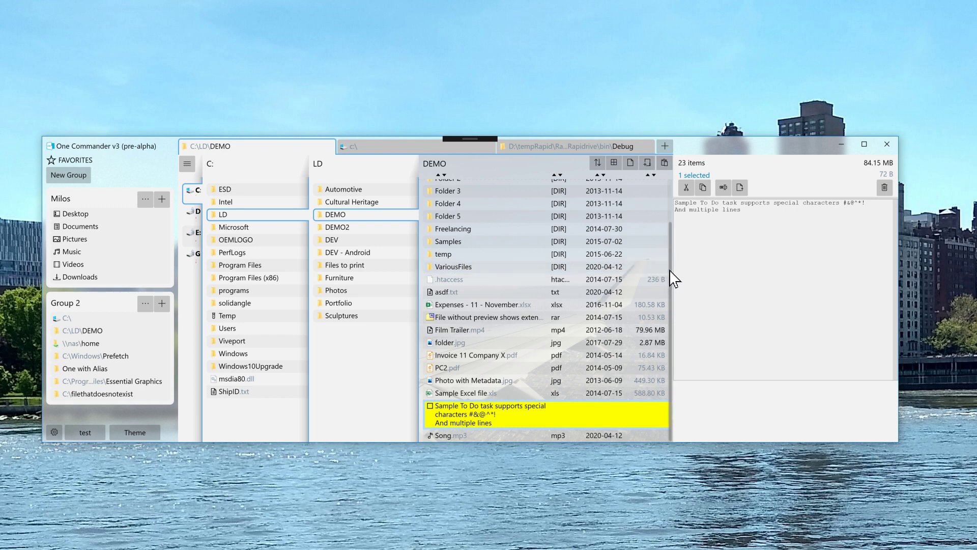
scroll(669, 278, "up", 2)
scroll(674, 277, "down", 2)
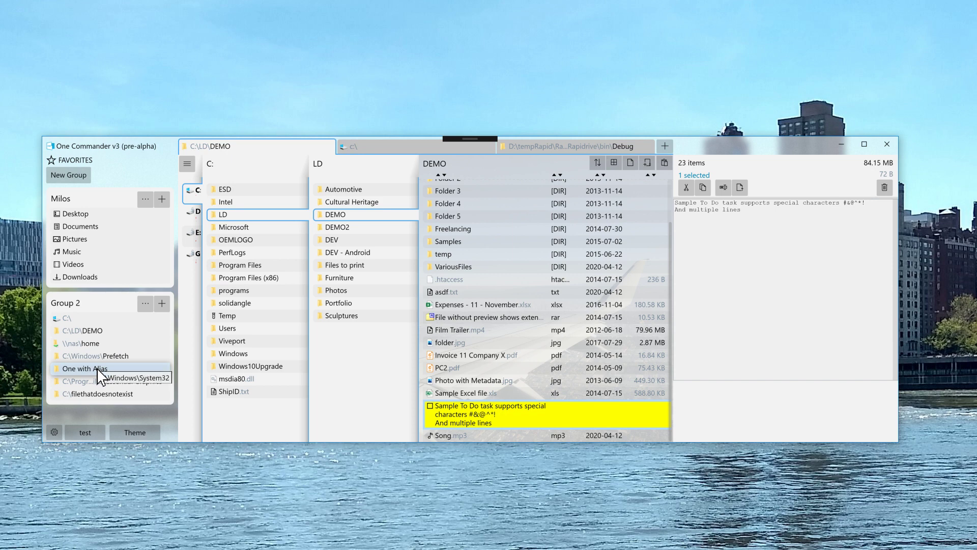
Move the One with Alias favourite up to just below C:\ in Group 2
left_click_drag(98, 369, 97, 332)
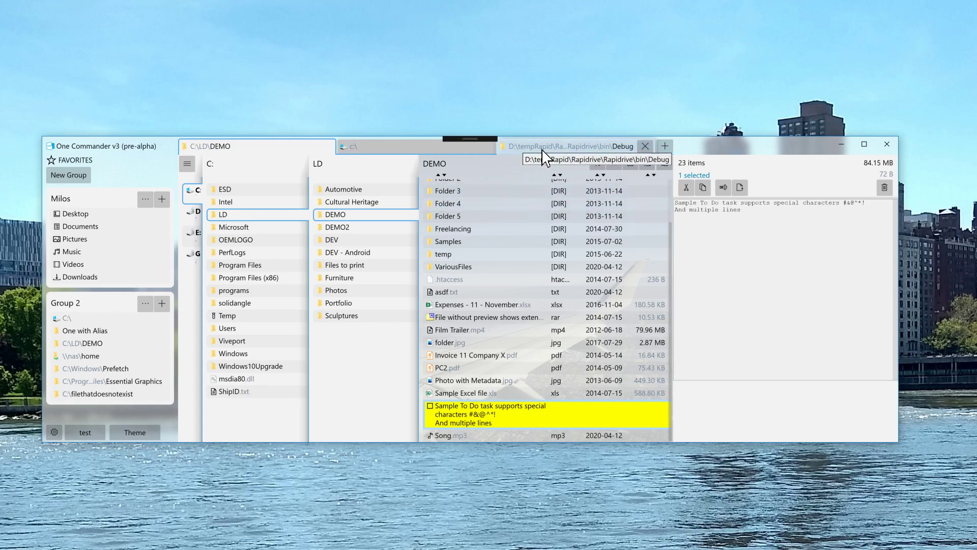
Reorder the tabs so the D:\tempRapid…\Debug tab sits ahead of the C:\ tab
left_click_drag(553, 148, 349, 150)
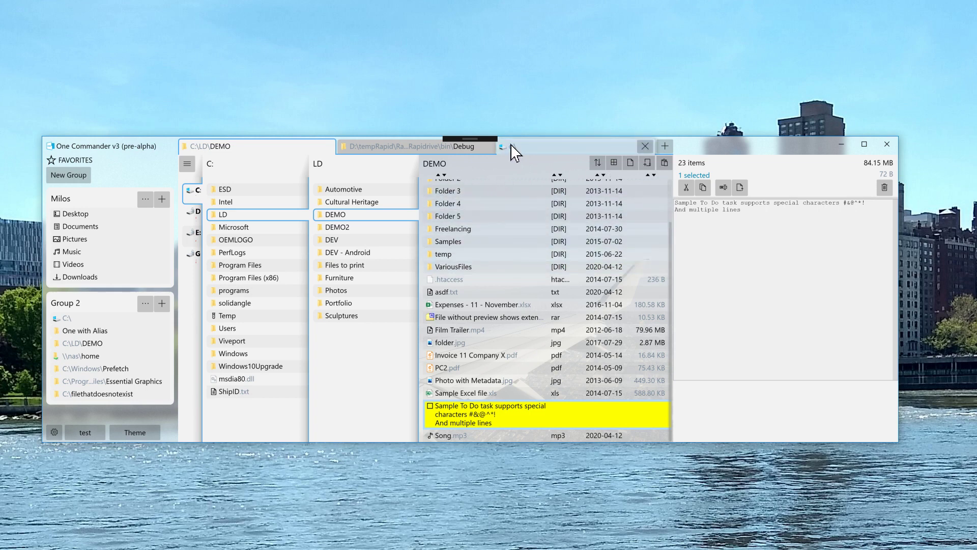
Change the C:\ tab's alias to DESTINATION, correcting the misspelled entry
right_click(545, 148)
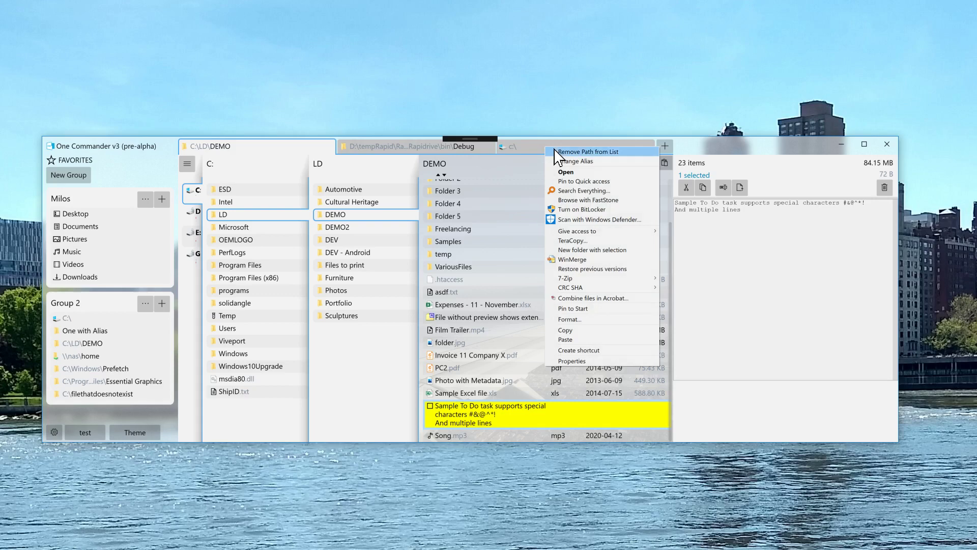
left_click(566, 161)
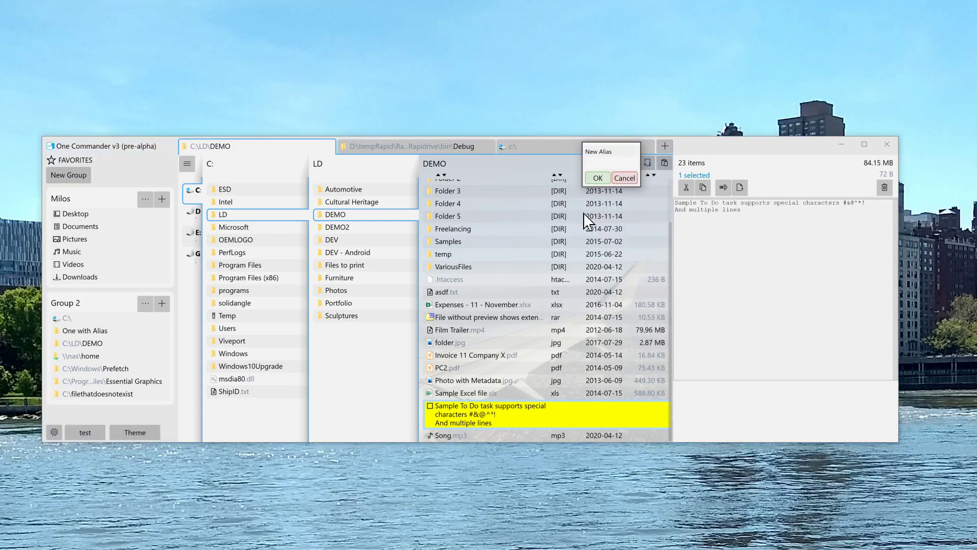
type("DESTINASION")
key("BackSpace")
key("BackSpace")
key("BackSpace")
key("BackSpace")
key("BackSpace")
key("BackSpace")
type("NATION")
left_click(606, 181)
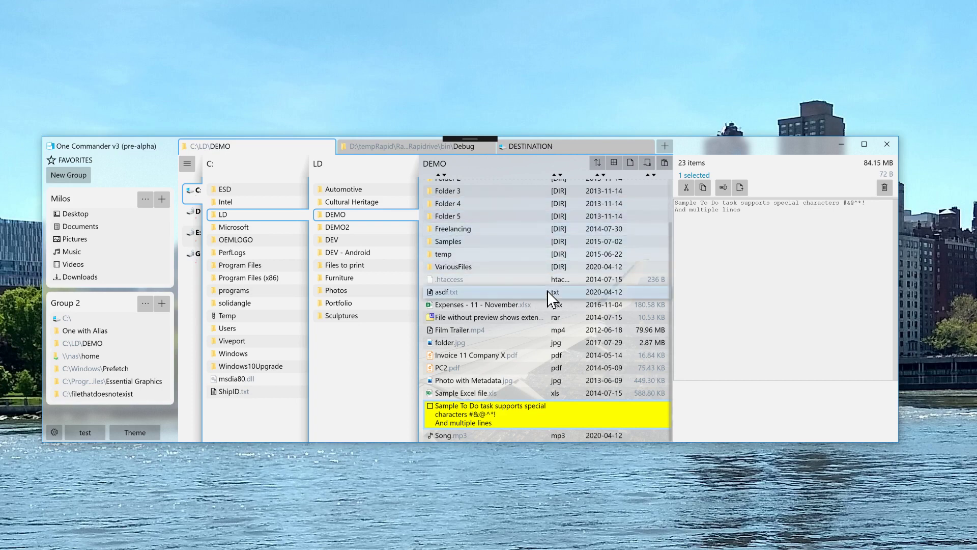
Open C:\LD\DEMO\Samples\NY and preview its first photo
scroll(551, 299, "up", 2)
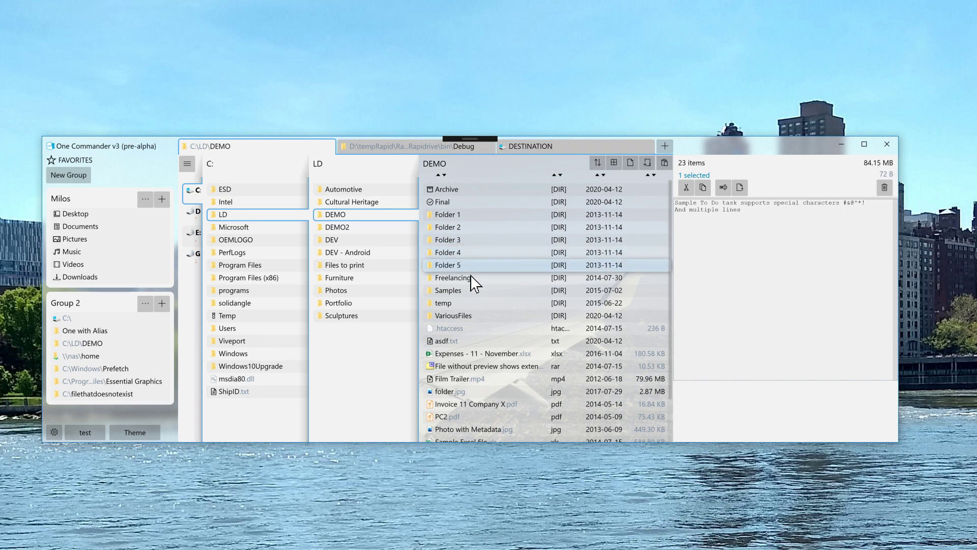
left_click(471, 291)
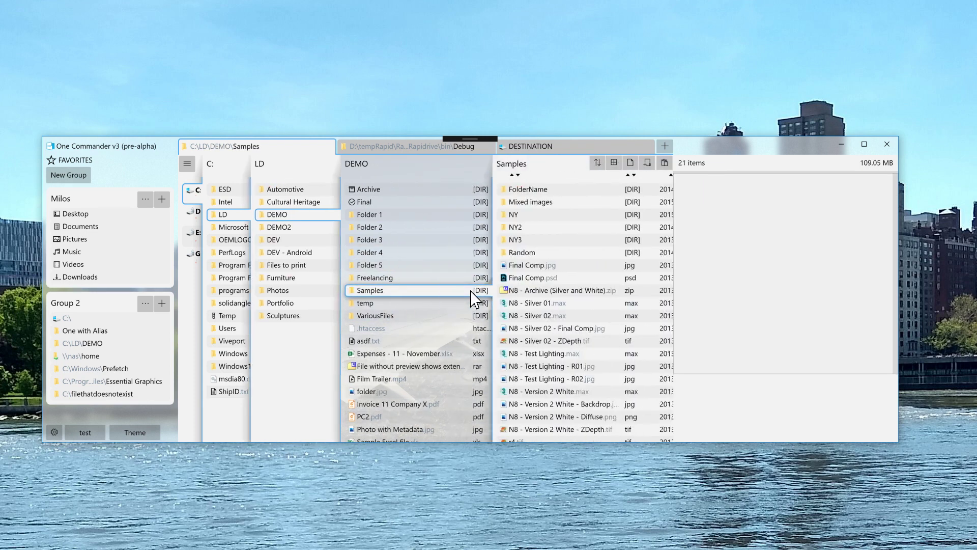
left_click(484, 215)
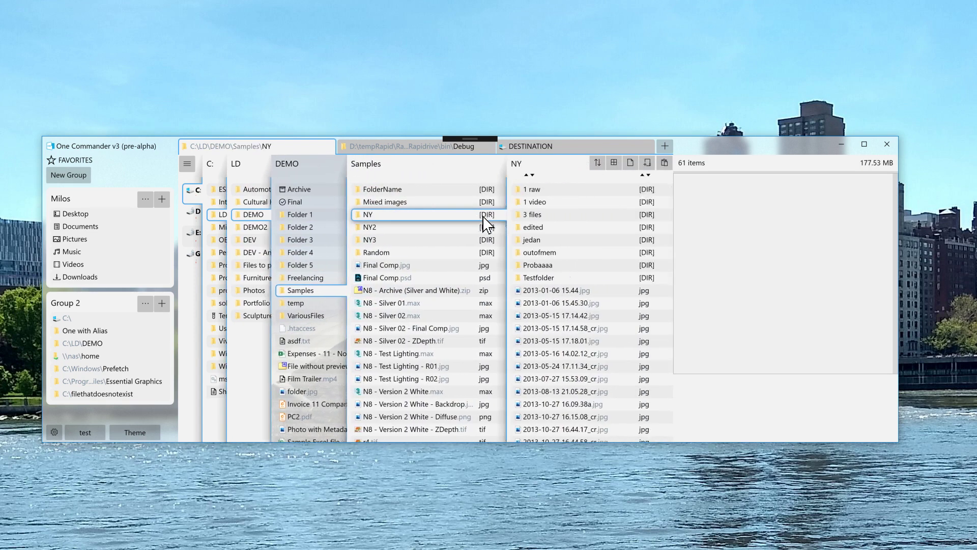
left_click(485, 291)
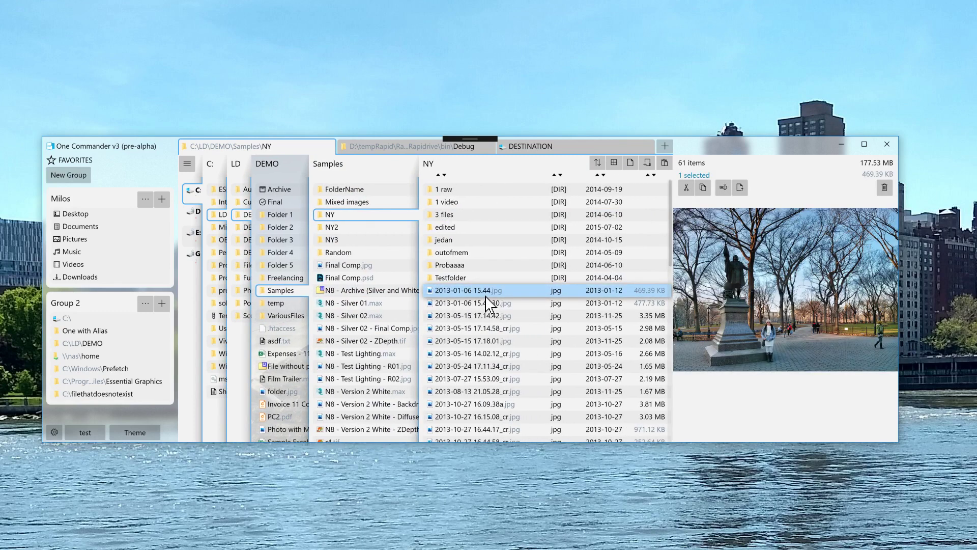
Switch the NY folder to thumbnail view and preview the photo IMG_0470.jpg
right_click(485, 296)
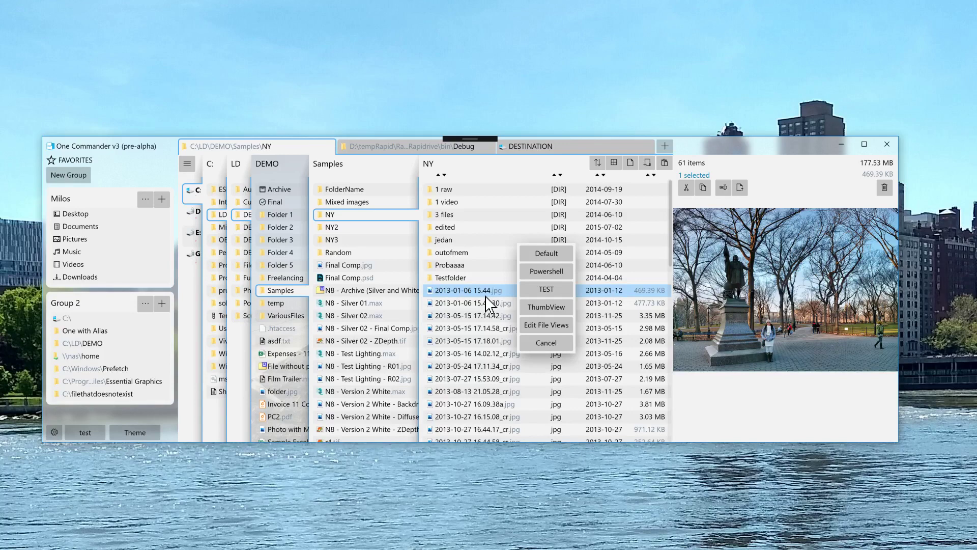
left_click(546, 308)
scroll(551, 319, "down", 5)
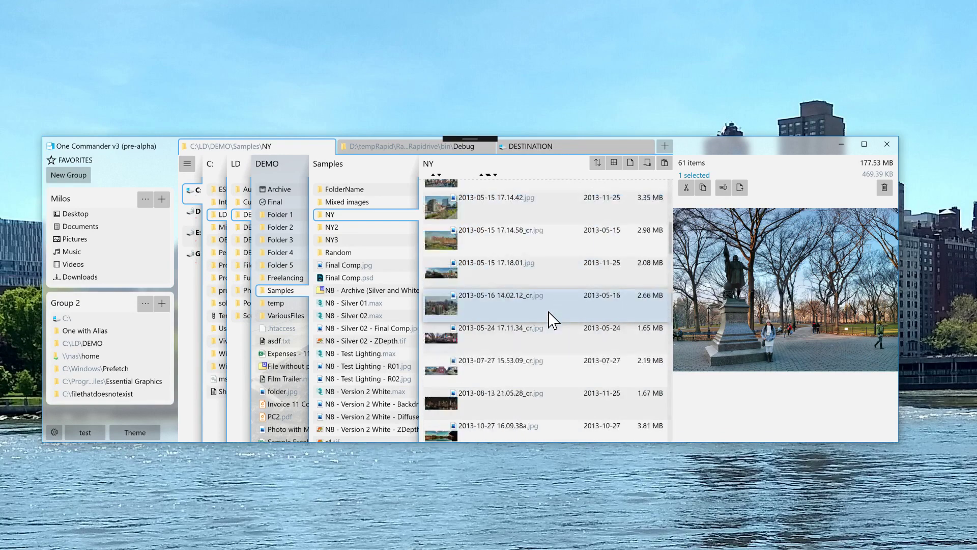
scroll(552, 321, "down", 4)
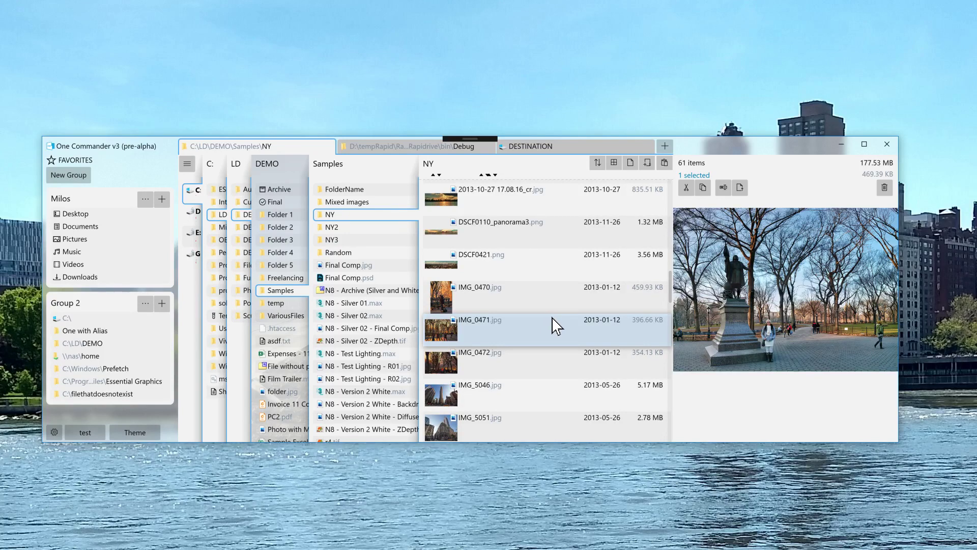
left_click(555, 297)
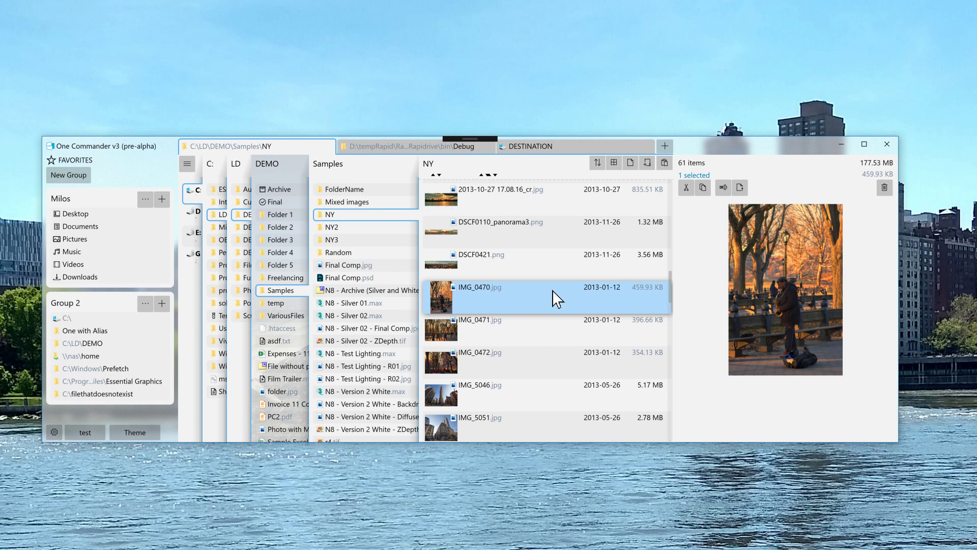
Open the File-View Designer from the file list and center it on screen
right_click(557, 299)
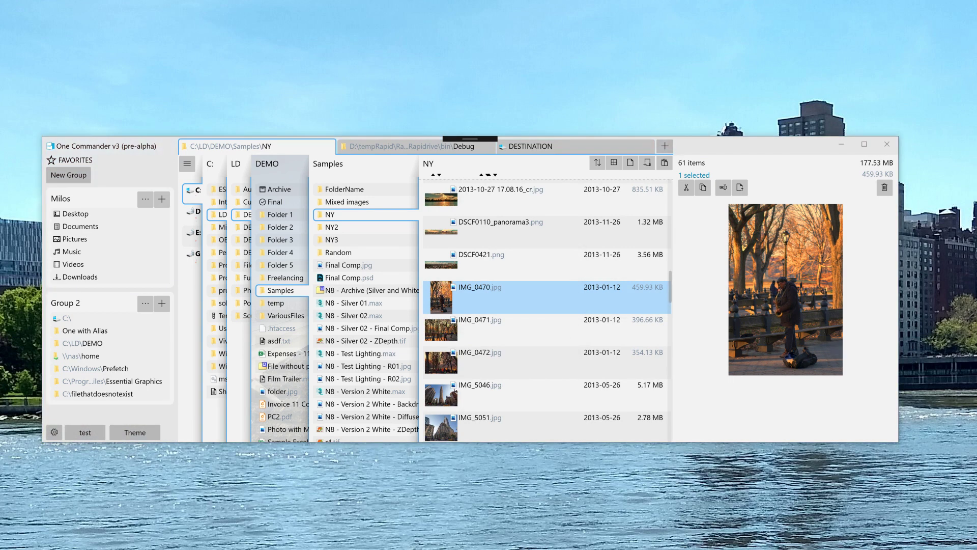
left_click_drag(850, 315, 483, 194)
scroll(407, 240, "down", 5)
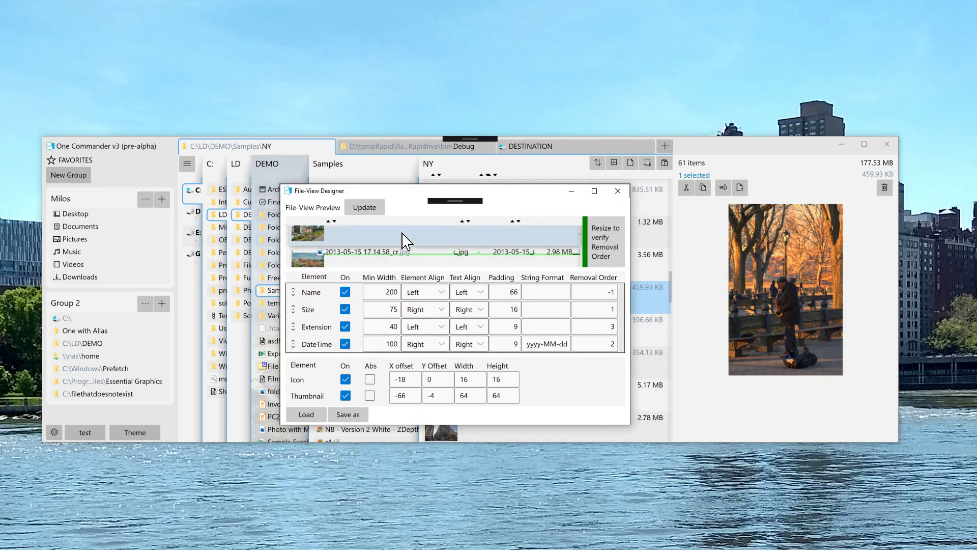
scroll(406, 241, "down", 1)
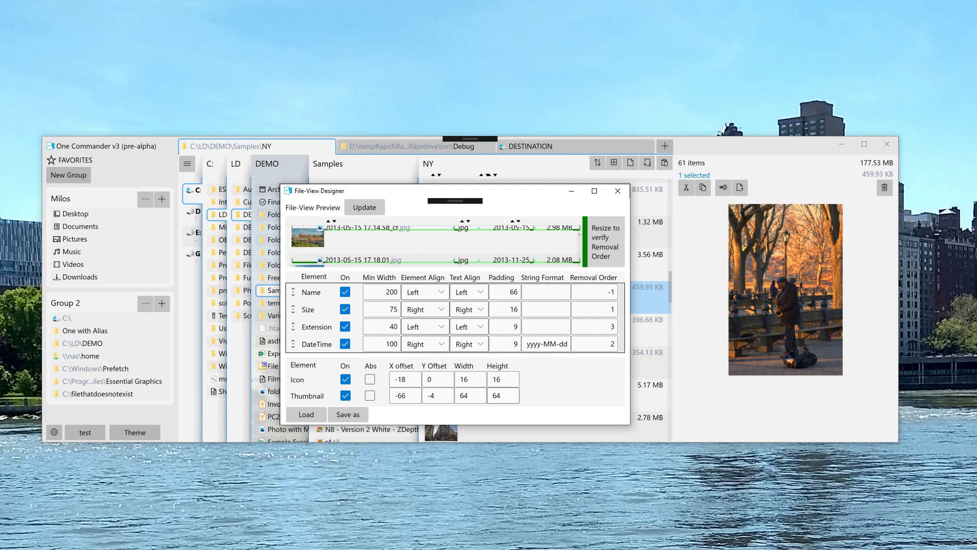
Change Thumbnail Height and Width from 64 to 164, updating the preview after each
left_click(504, 397)
type("1")
left_click(365, 207)
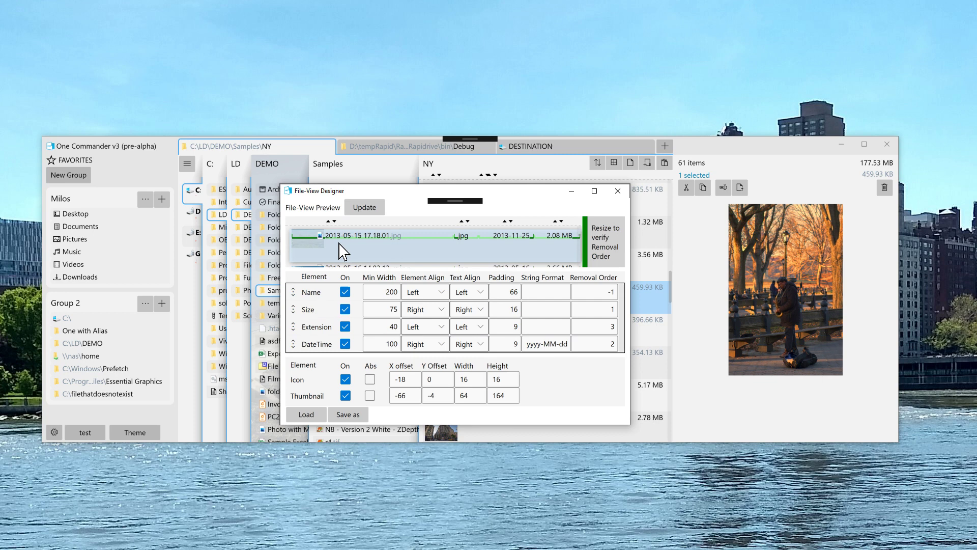
scroll(340, 249, "up", 2)
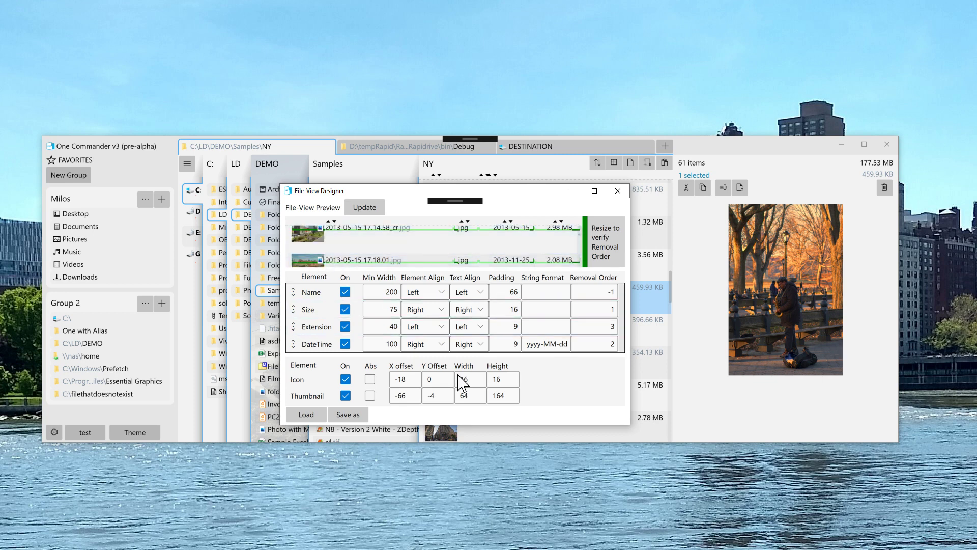
left_click(460, 395)
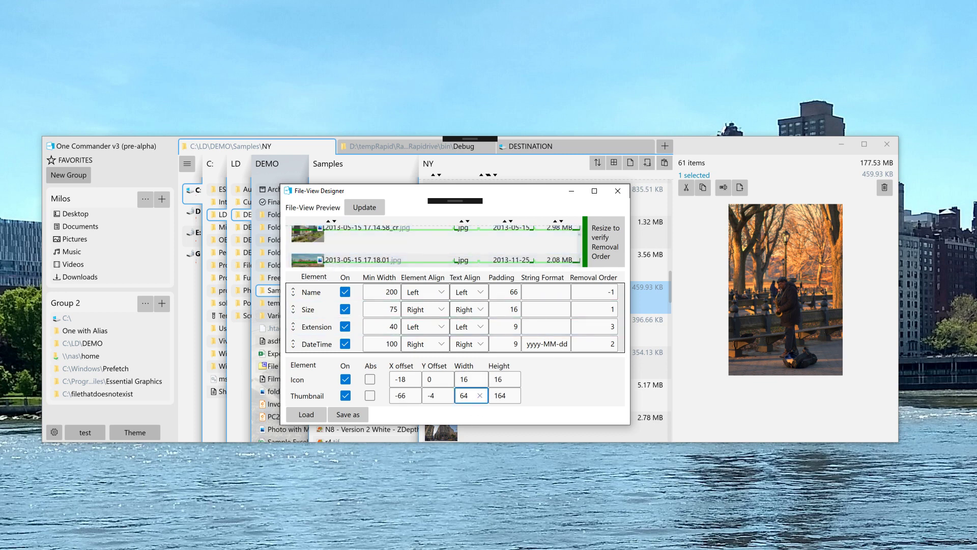
type("1")
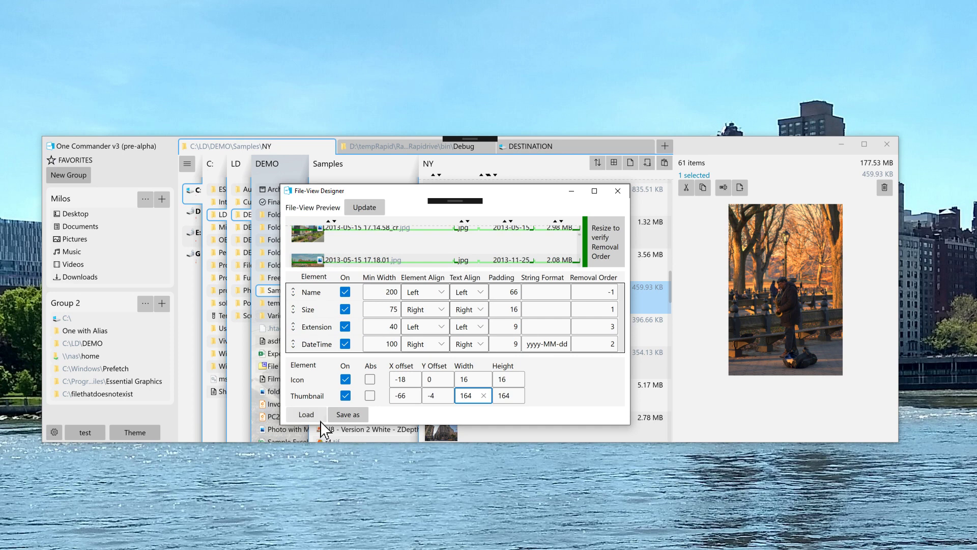
left_click(364, 207)
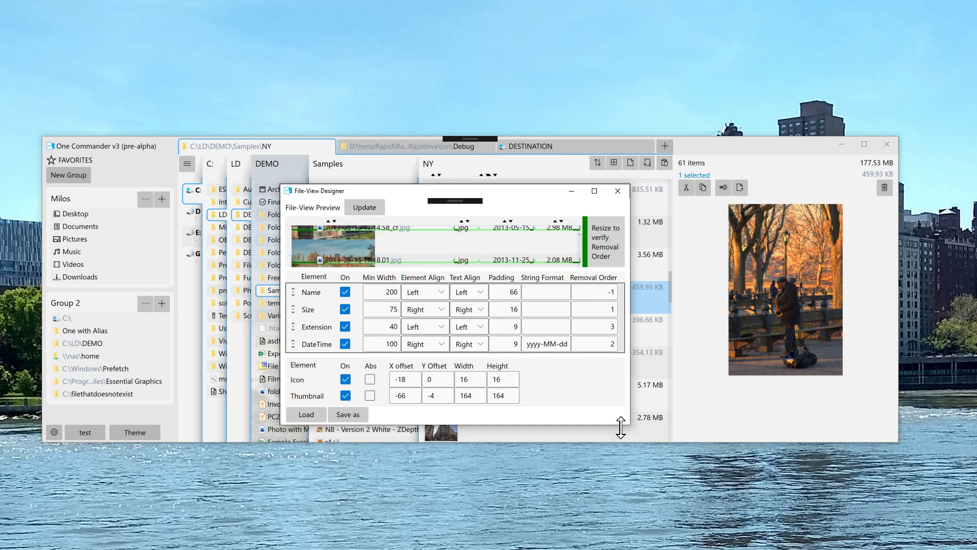
Enlarge the designer window and set the Name element's padding to 266
left_click_drag(628, 423, 703, 473)
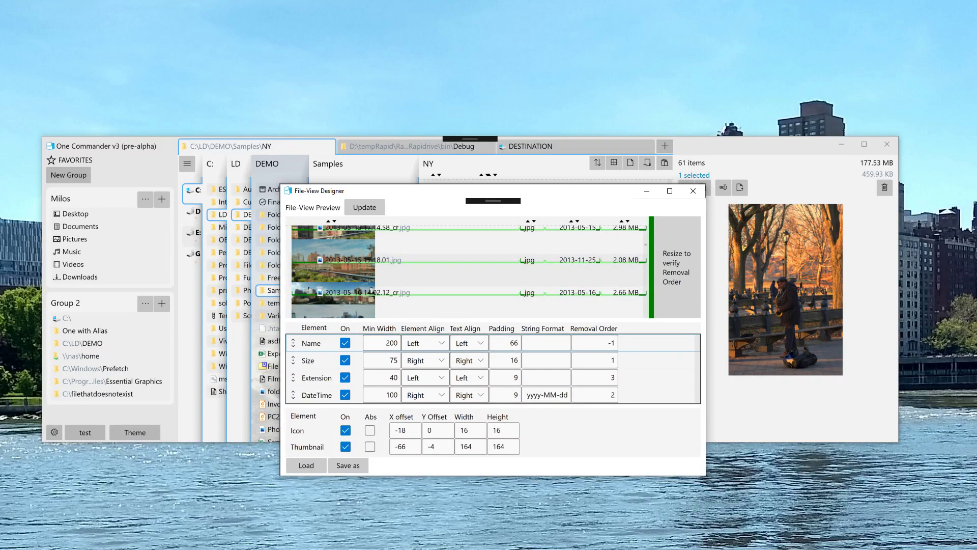
left_click(505, 343)
type("2")
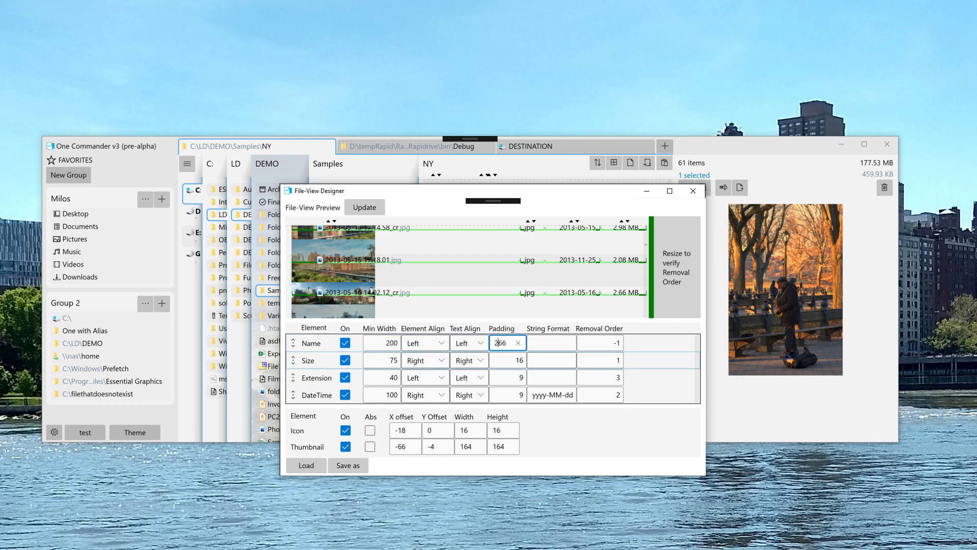
left_click(368, 207)
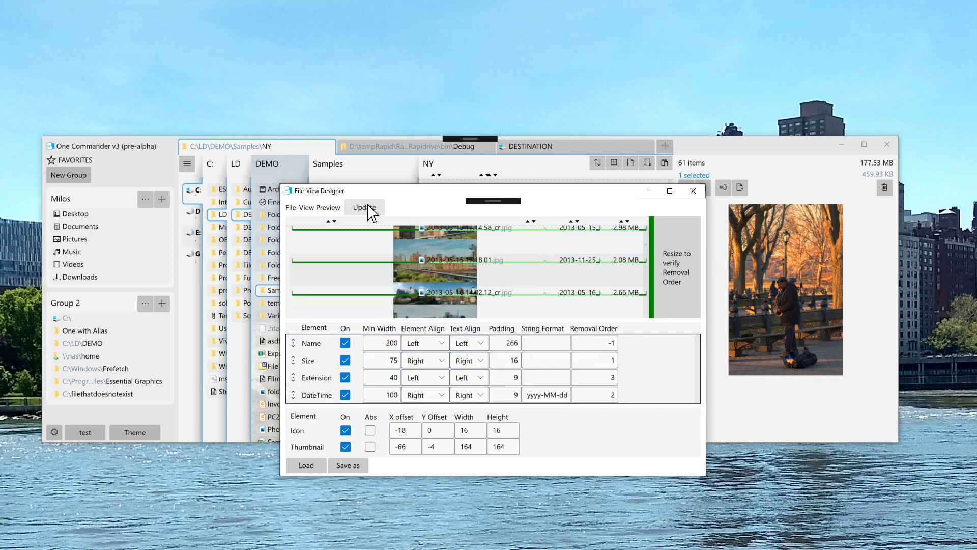
left_click(368, 209)
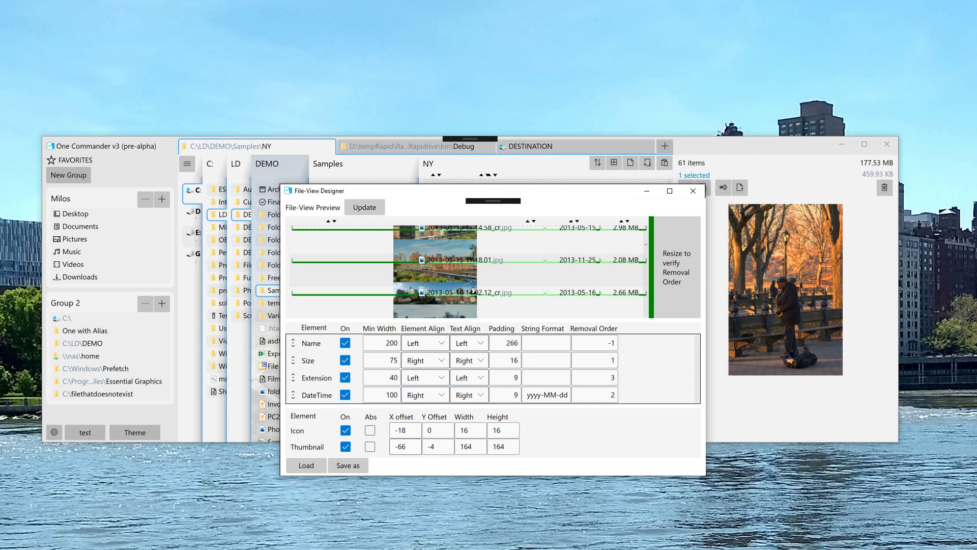
Set the thumbnail X offset to -166, then test the preview's resize splitter
left_click(401, 447)
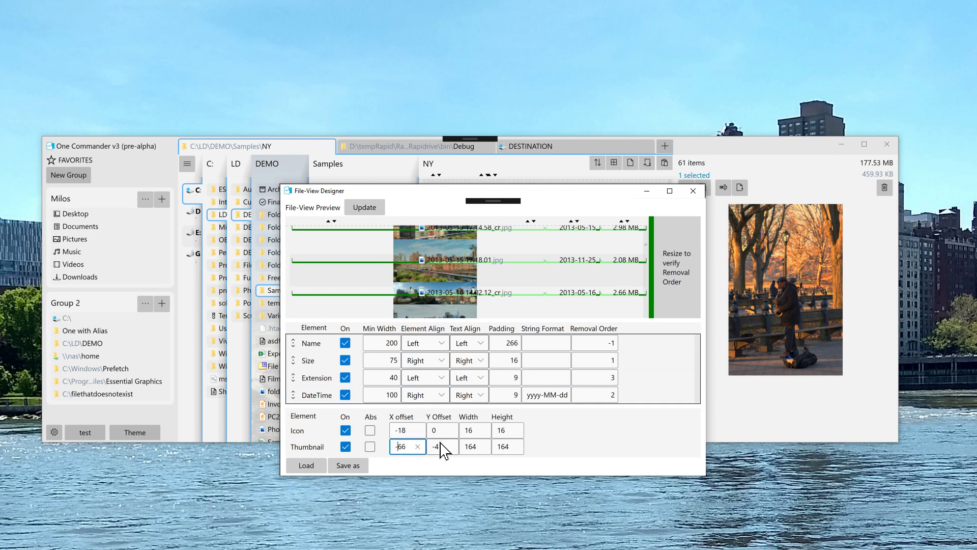
left_click(361, 210)
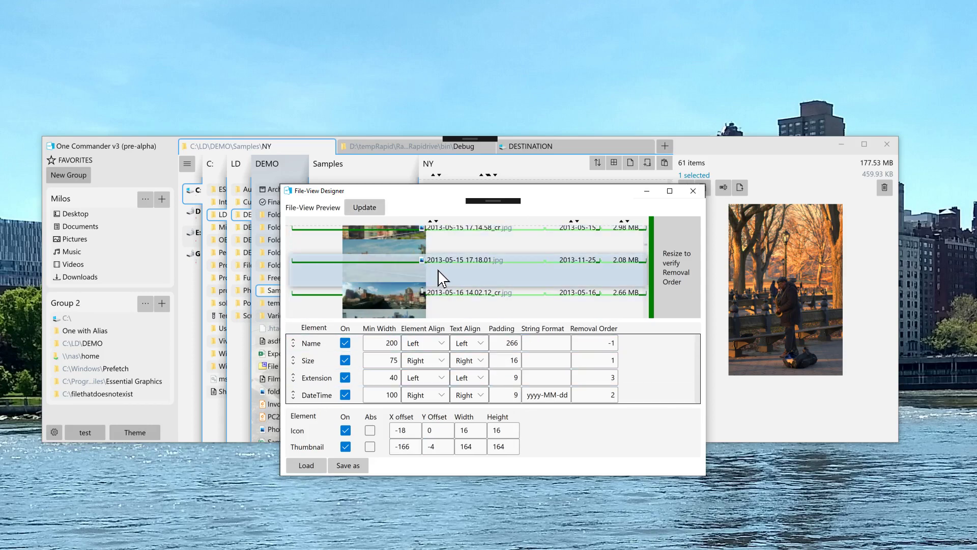
scroll(389, 313, "down", 1)
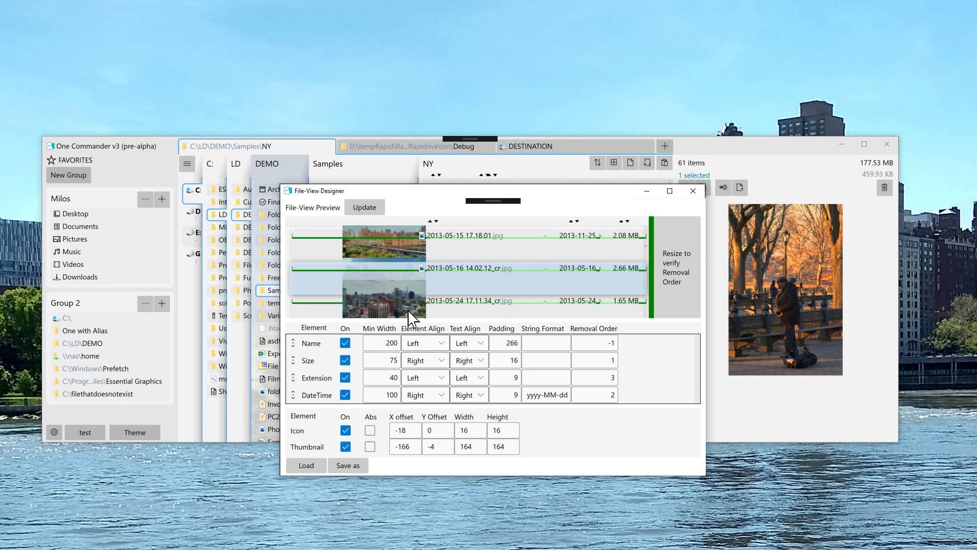
left_click_drag(654, 285, 693, 288)
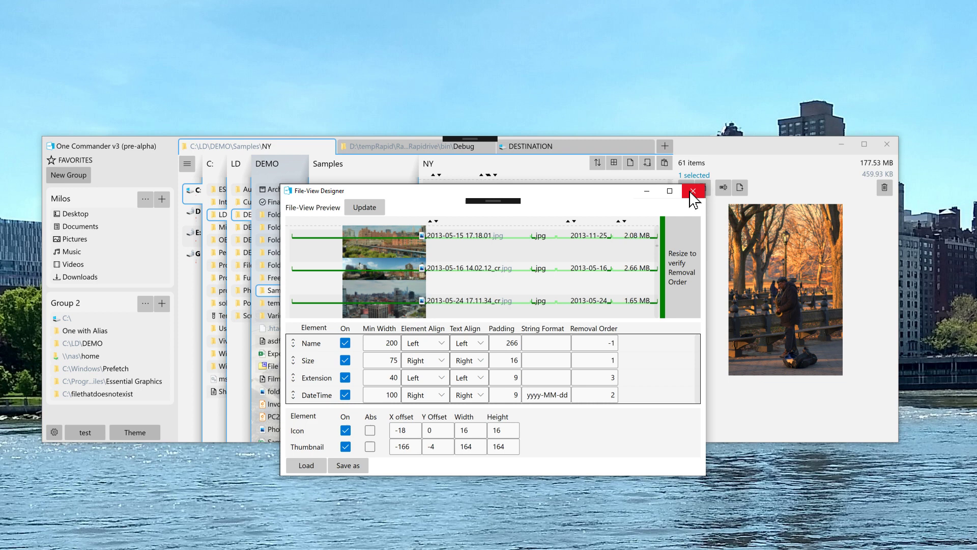
Close the File-View Designer and nudge the main window slightly to the right
left_click(692, 192)
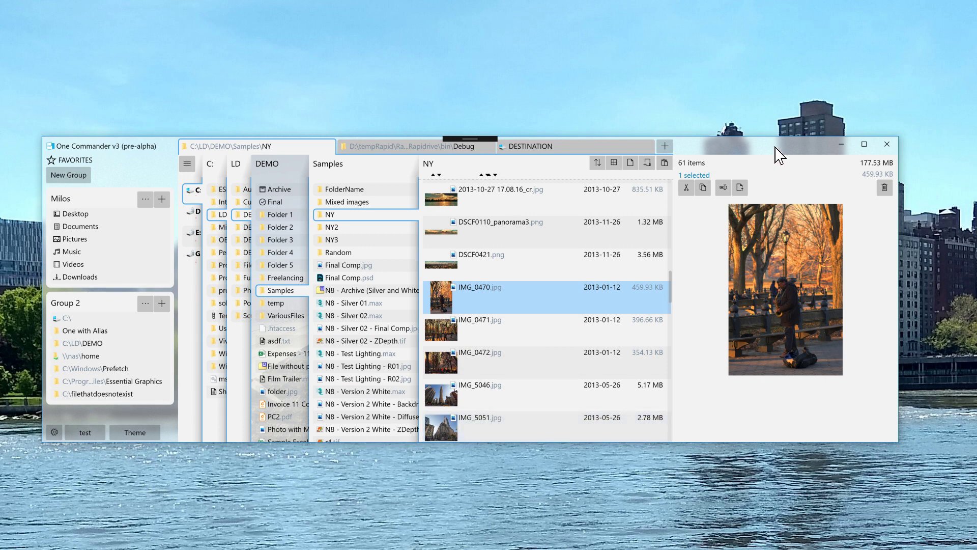
left_click_drag(778, 155, 785, 154)
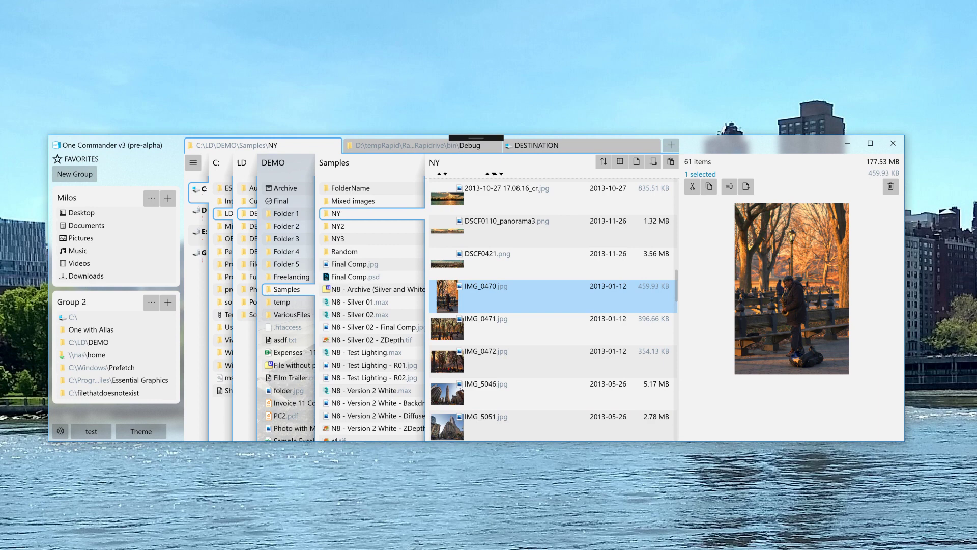